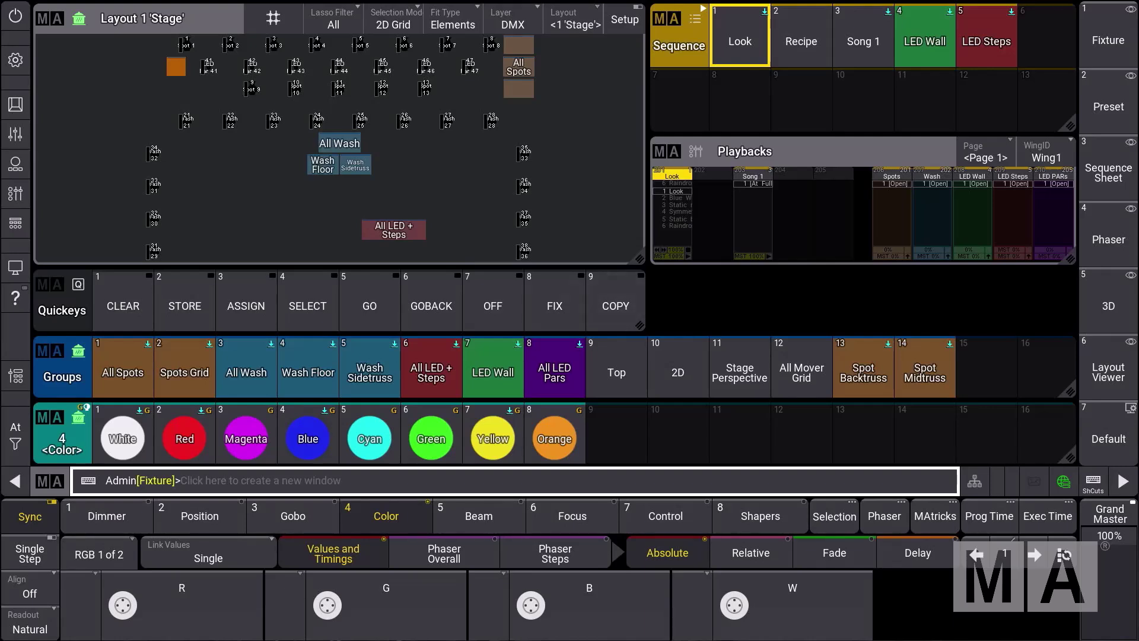
- Add a Tags pool window to the empty area beneath the Playbacks window
left_click(712, 300)
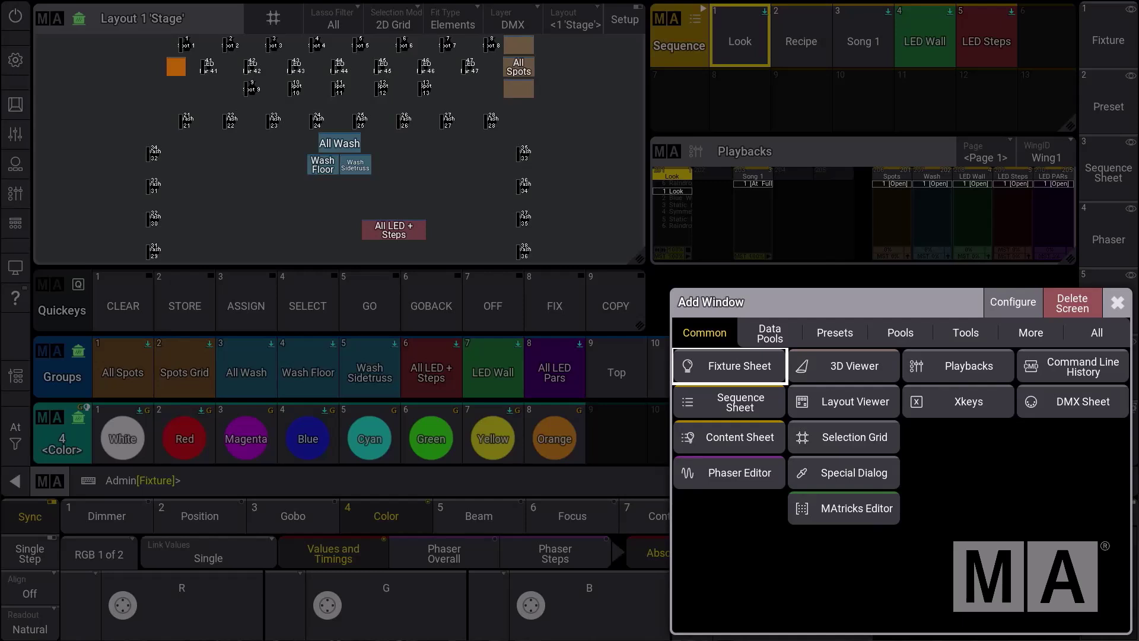
left_click(900, 333)
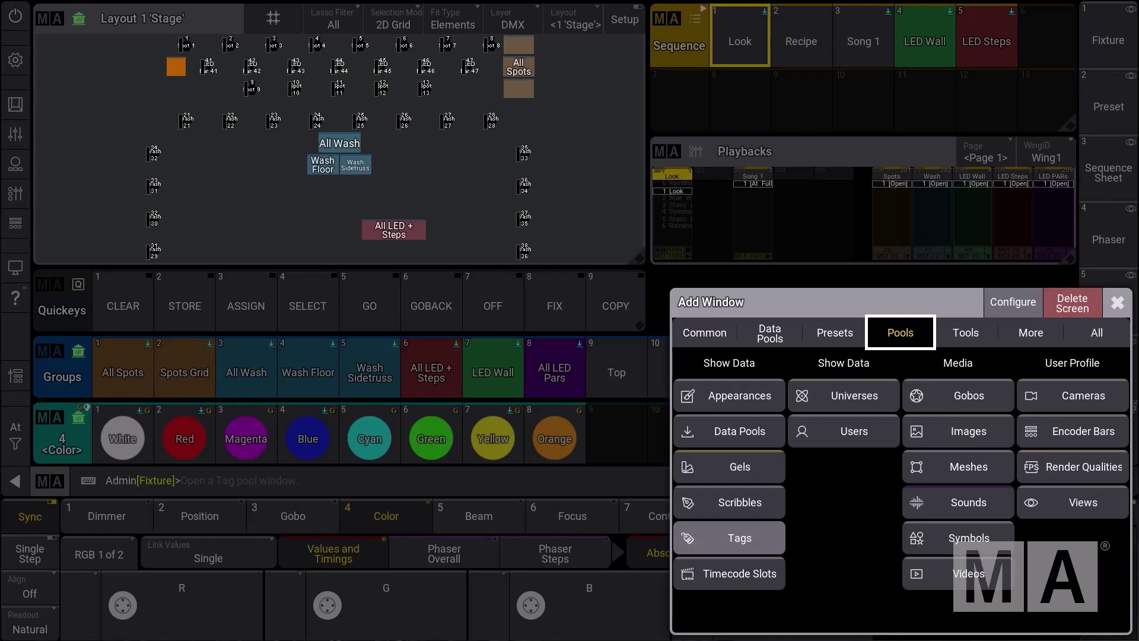
left_click(735, 538)
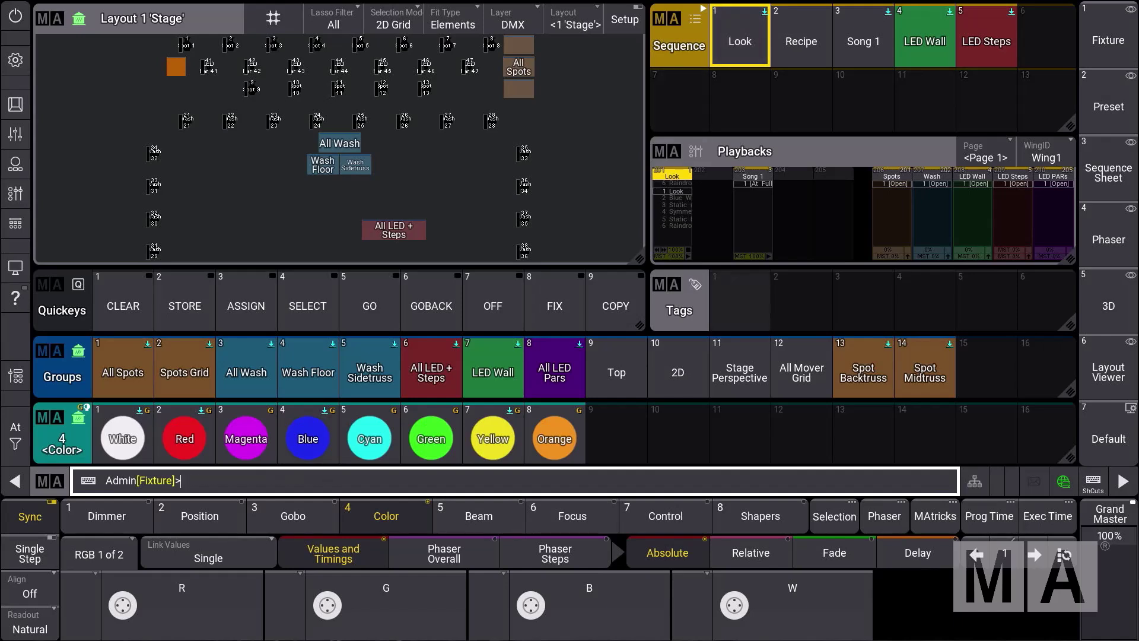
- Create tag 1 in the Tags pool and name it My Playback Group
left_click(740, 301)
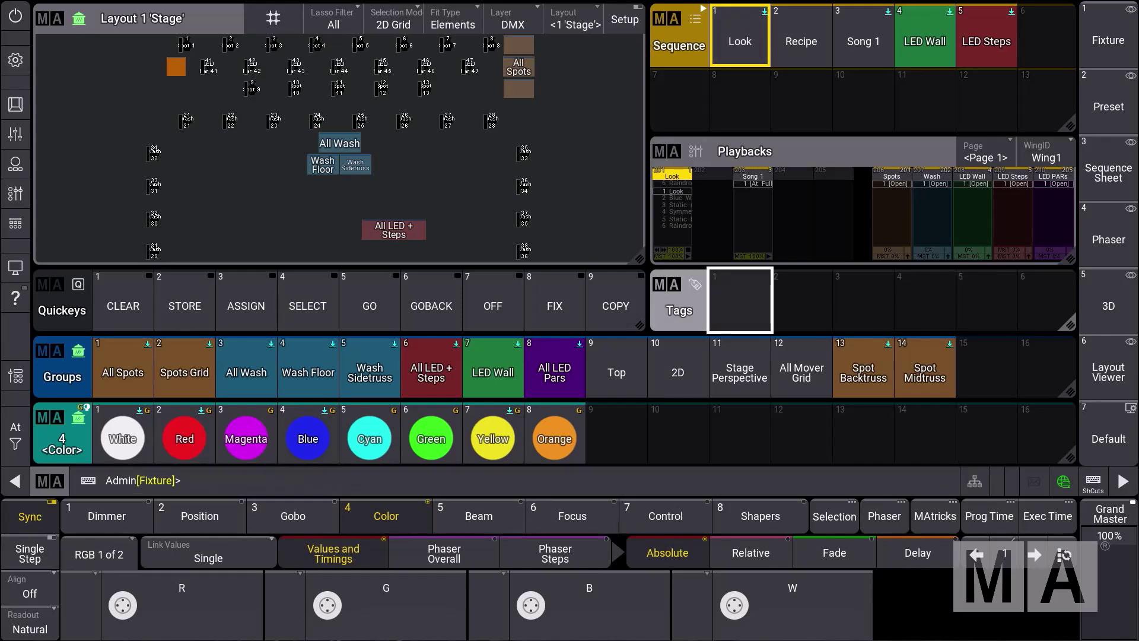
left_click(740, 299)
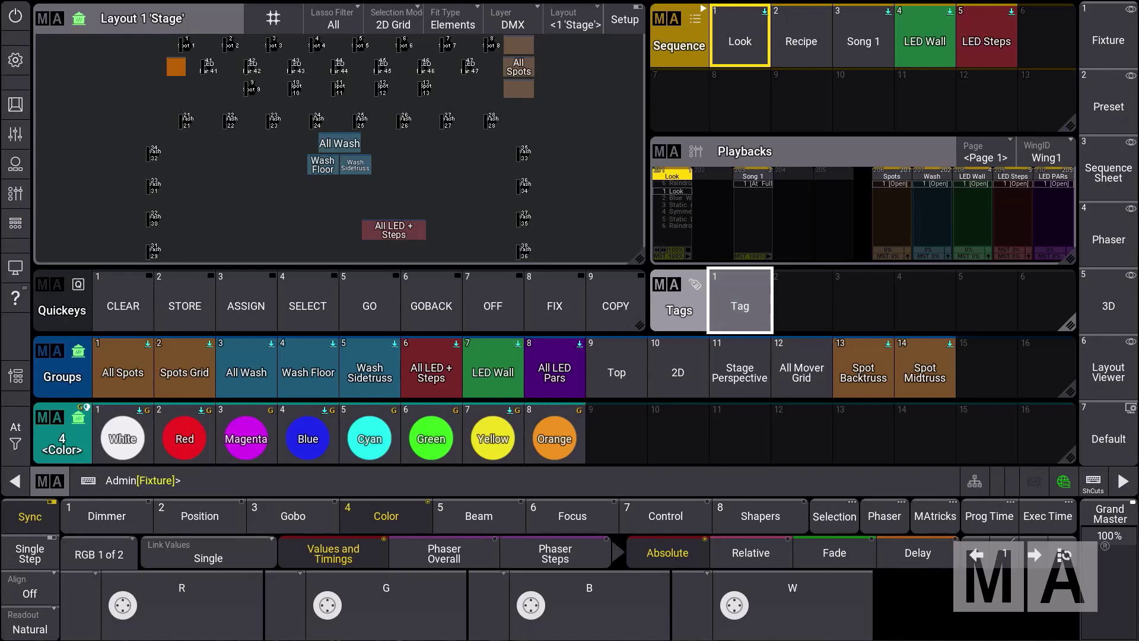
type("My Pl")
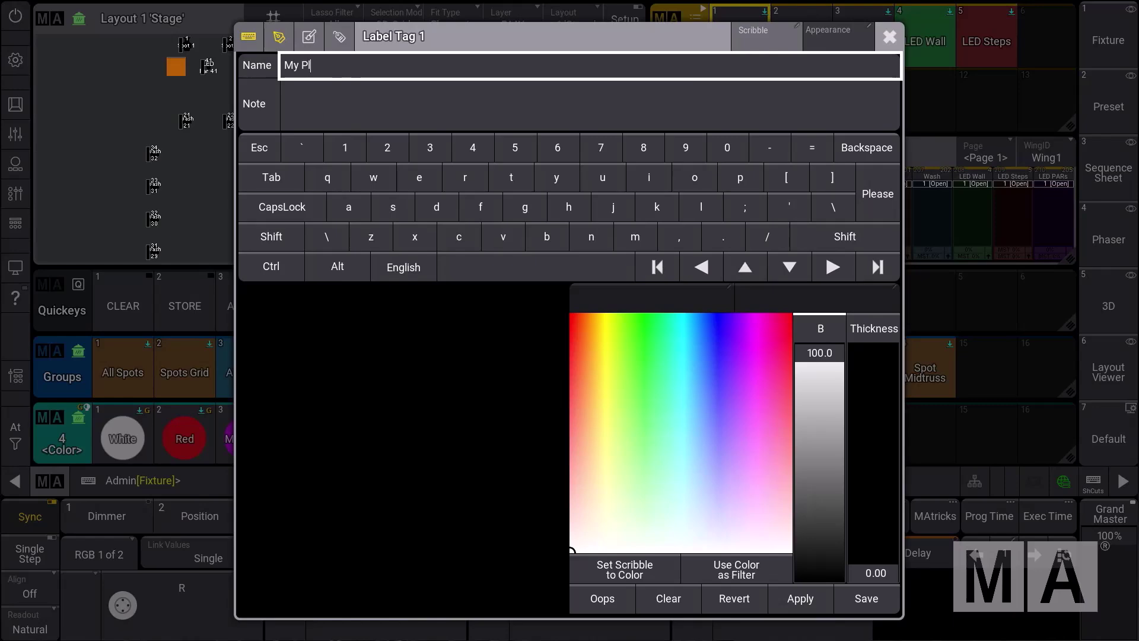
type("ayback Group")
key("Return")
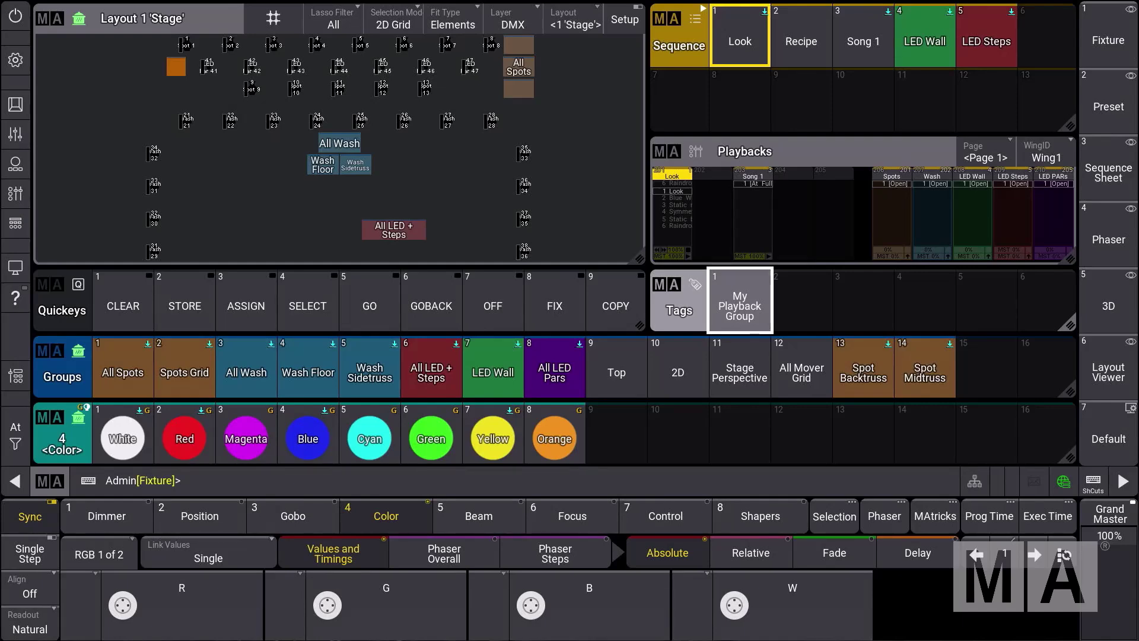
right_click(739, 300)
left_click(689, 348)
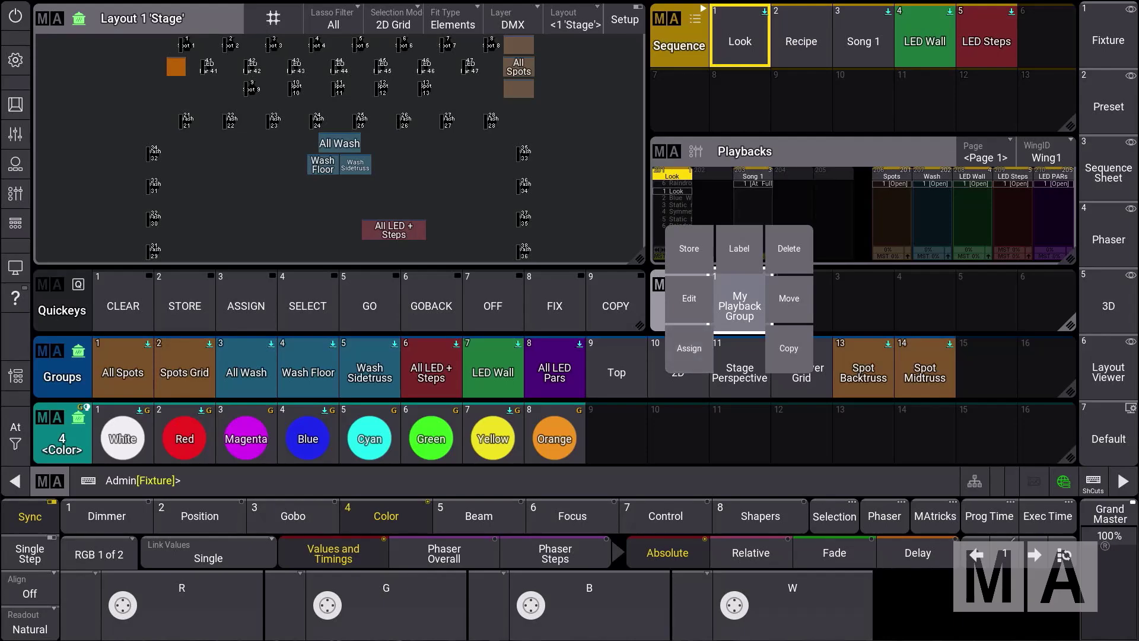
left_click(688, 348)
left_click(832, 119)
- Edit the tag My Playback Group, adding the sequences Look, Song 1, LED Wall and LED Steps as tag references
left_click(739, 299)
left_click(689, 298)
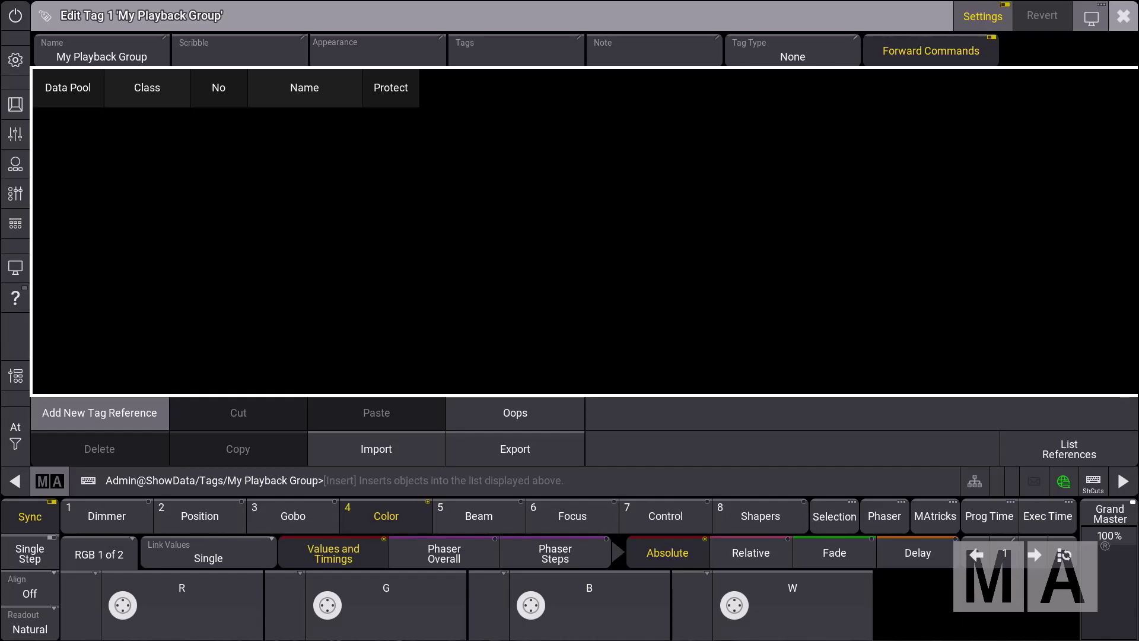
left_click(99, 412)
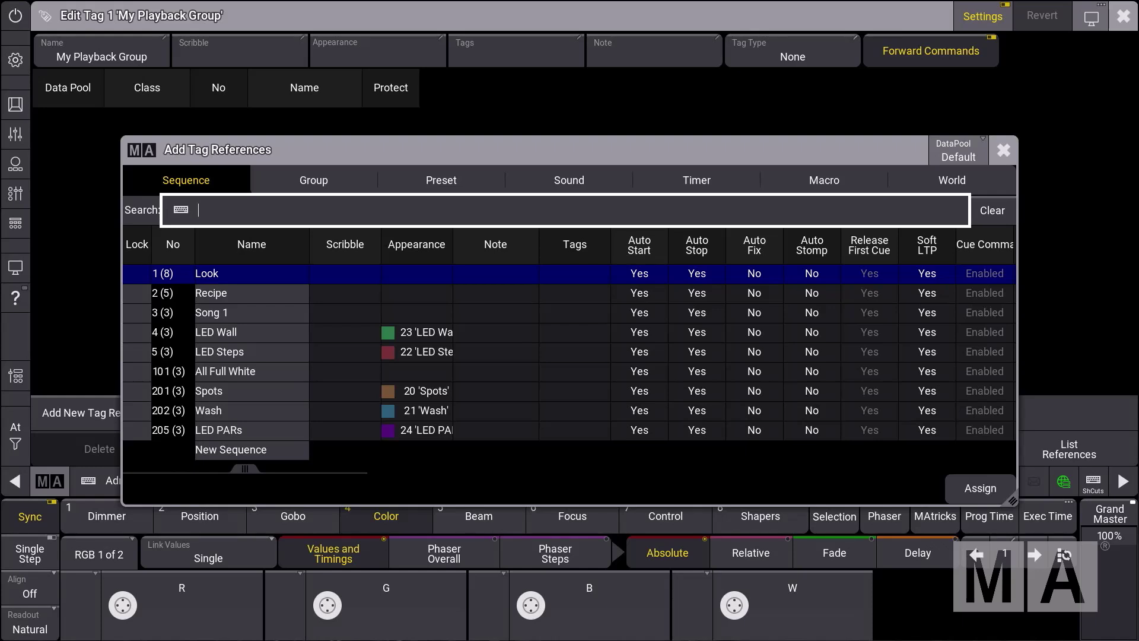
left_click(251, 274)
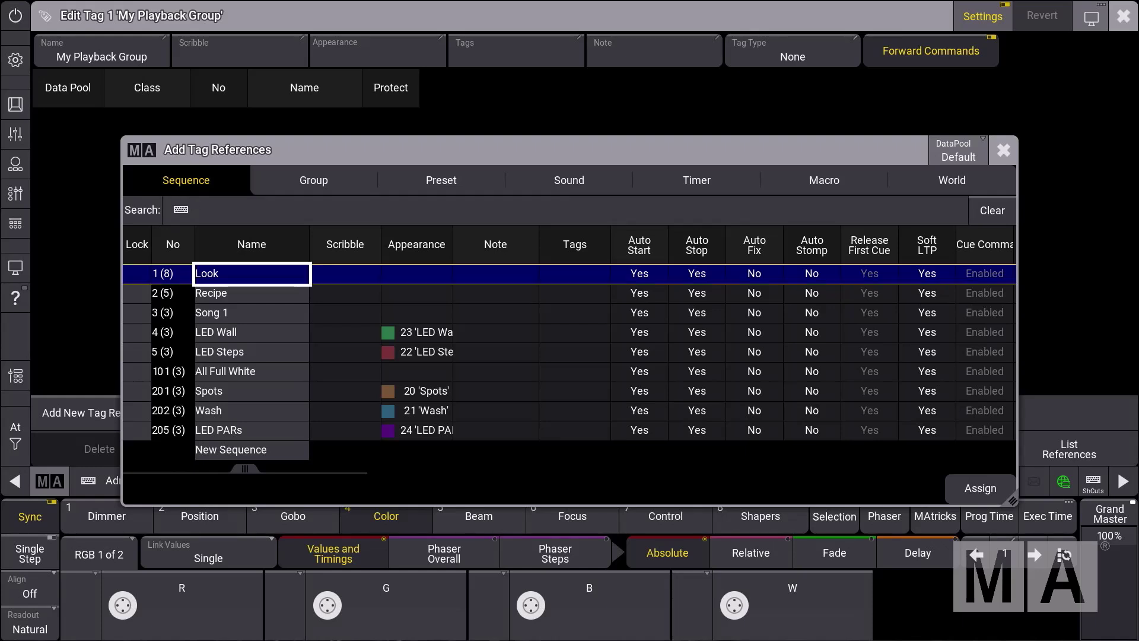
left_click(251, 313, "ctrl")
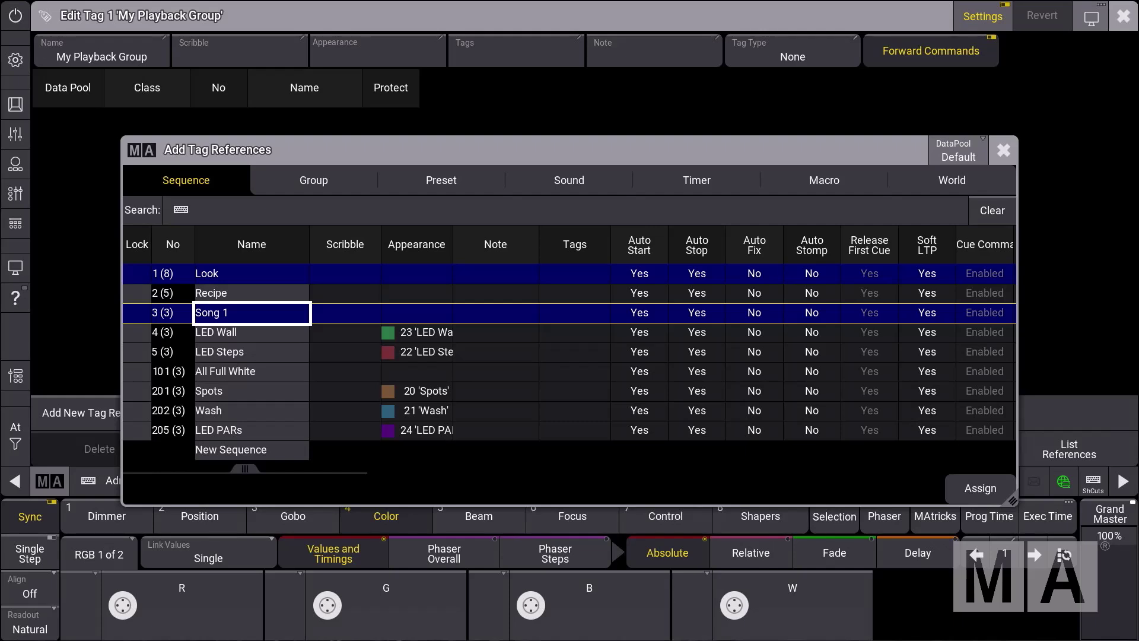
left_click(252, 332, "ctrl")
left_click(251, 352, "ctrl")
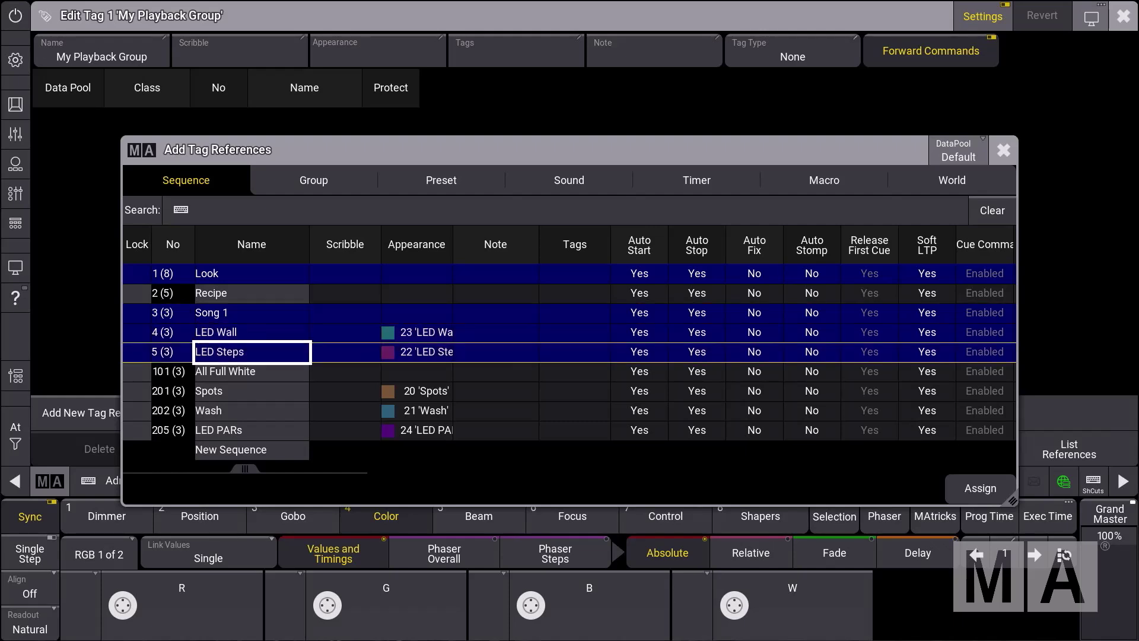
left_click(980, 488)
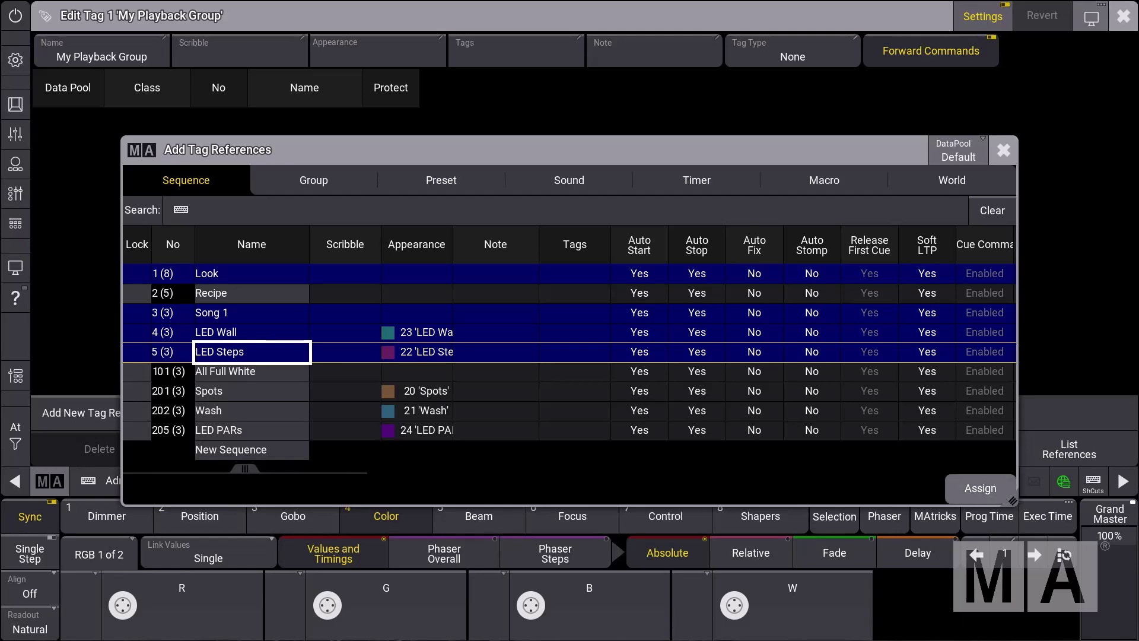
left_click(980, 488)
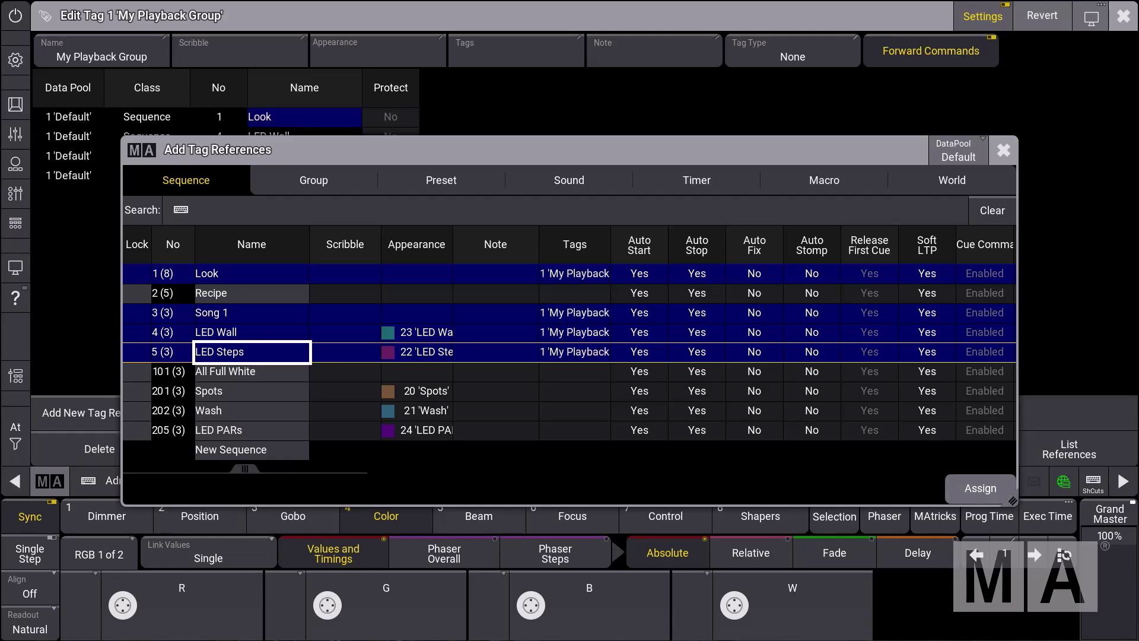
left_click(1003, 150)
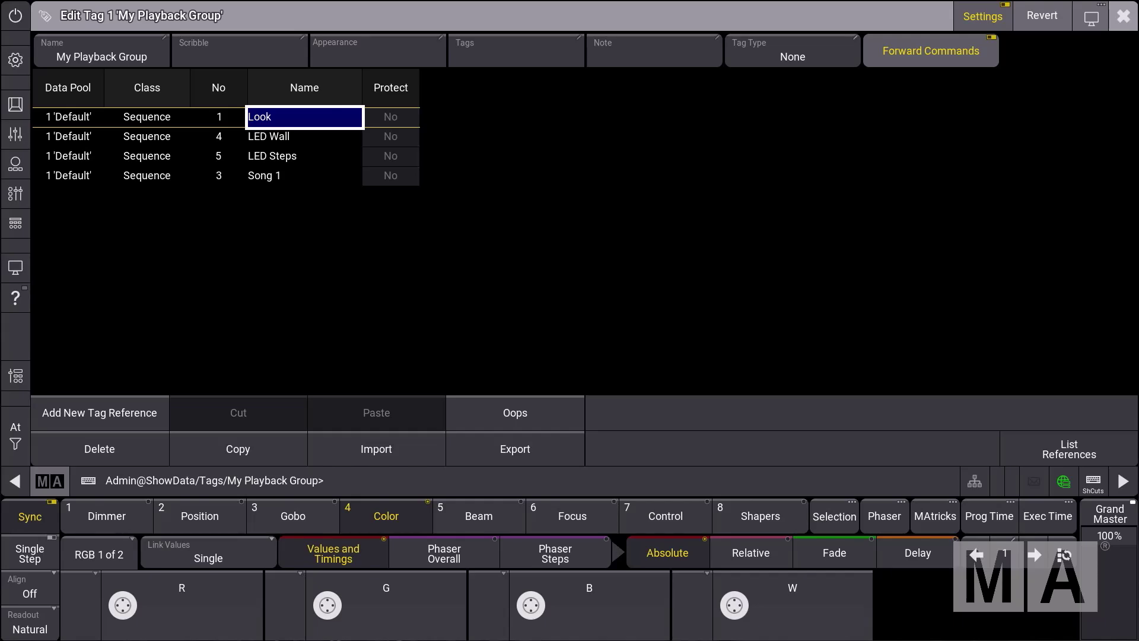
left_click(1122, 16)
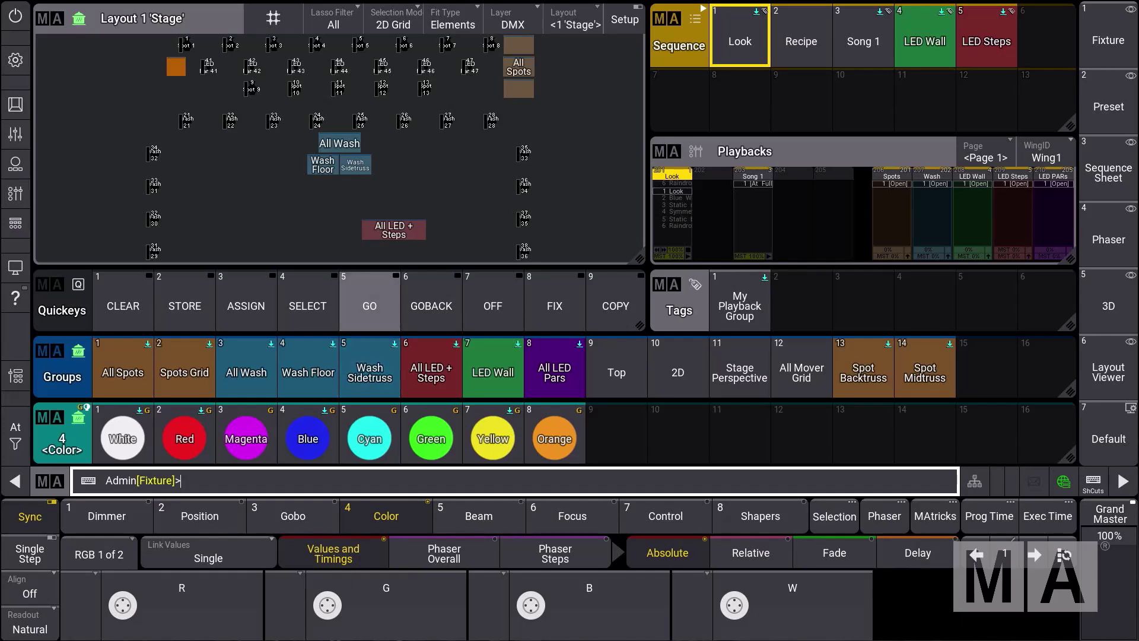
- Run Go on the tag My Playback Group to start all its sequences, and switch them off with Off
left_click(369, 303)
left_click(740, 306)
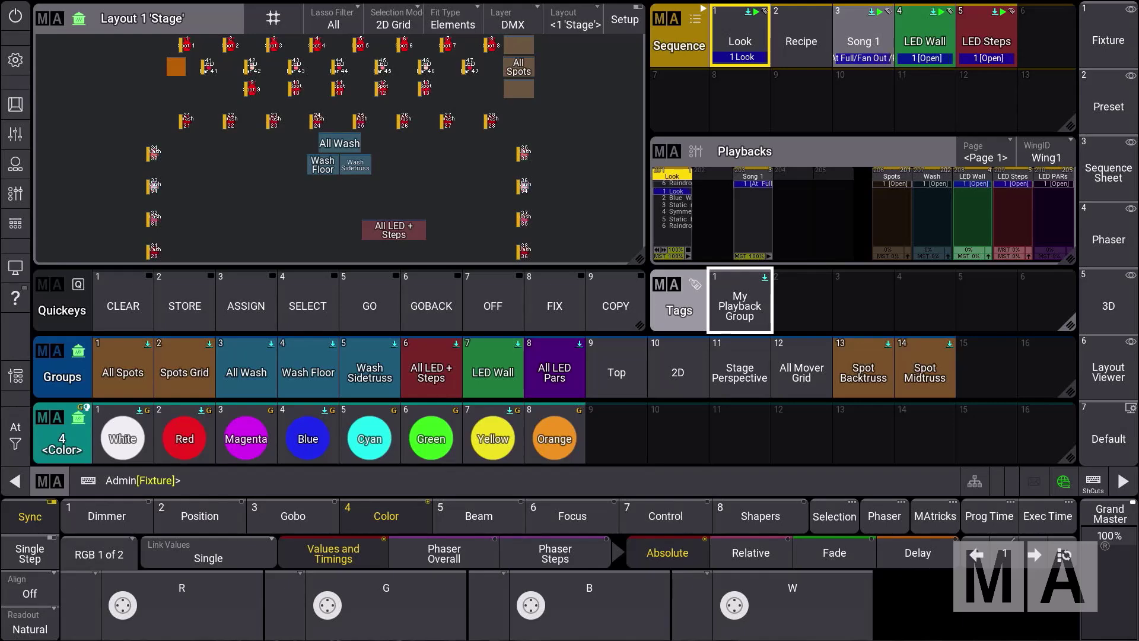
left_click(493, 305)
left_click(739, 306)
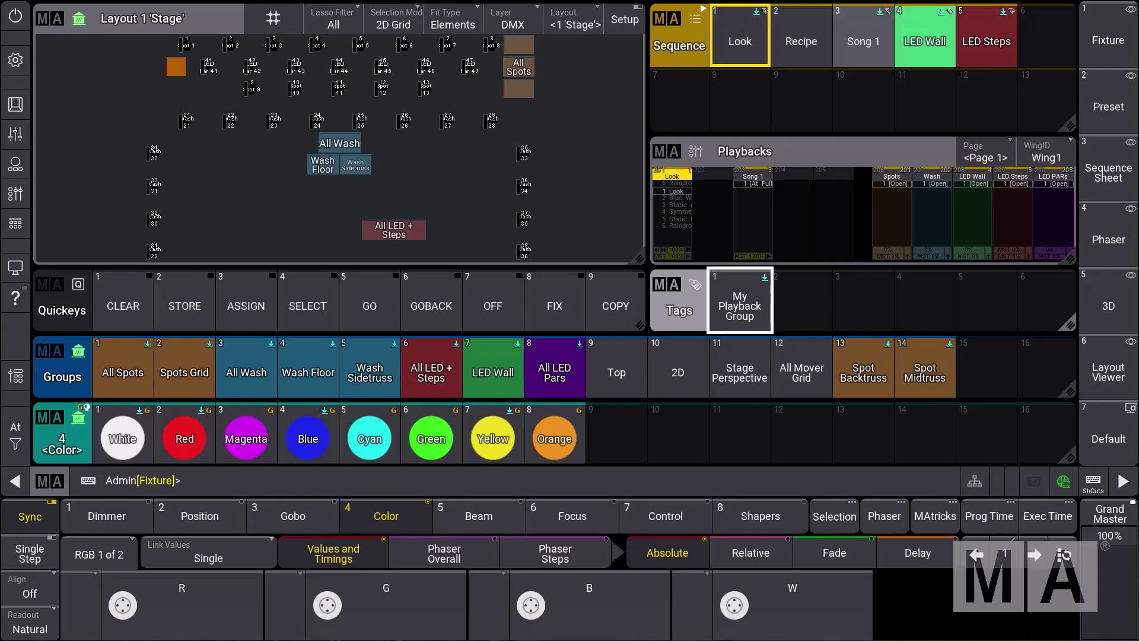
- Set the tag type of My Playback Group to Kill Instant
right_click(740, 300)
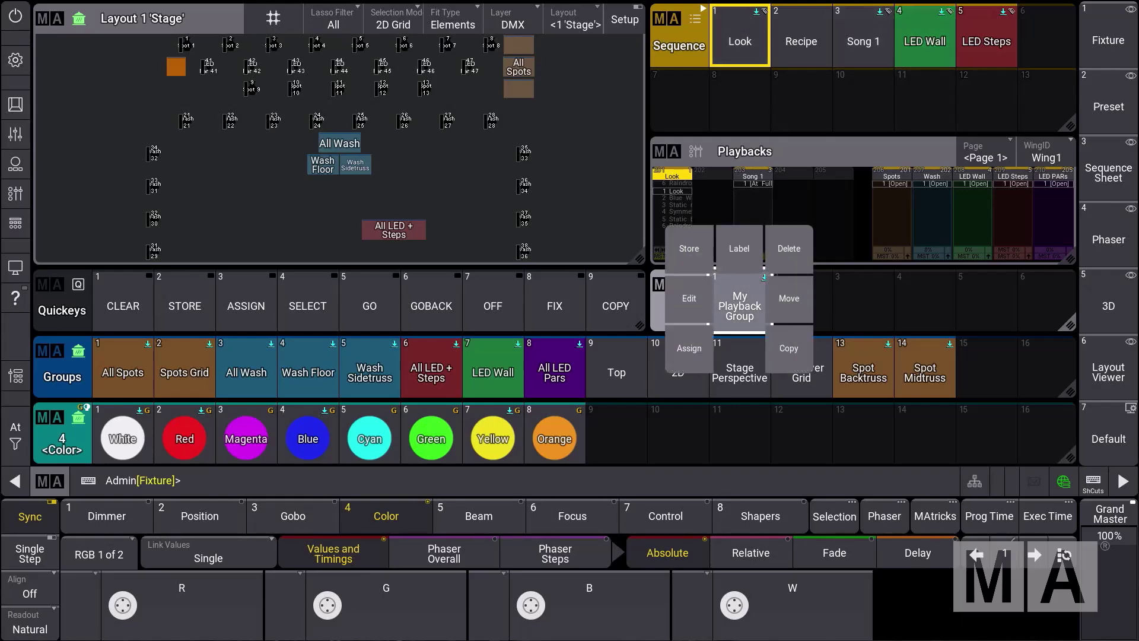
left_click(688, 299)
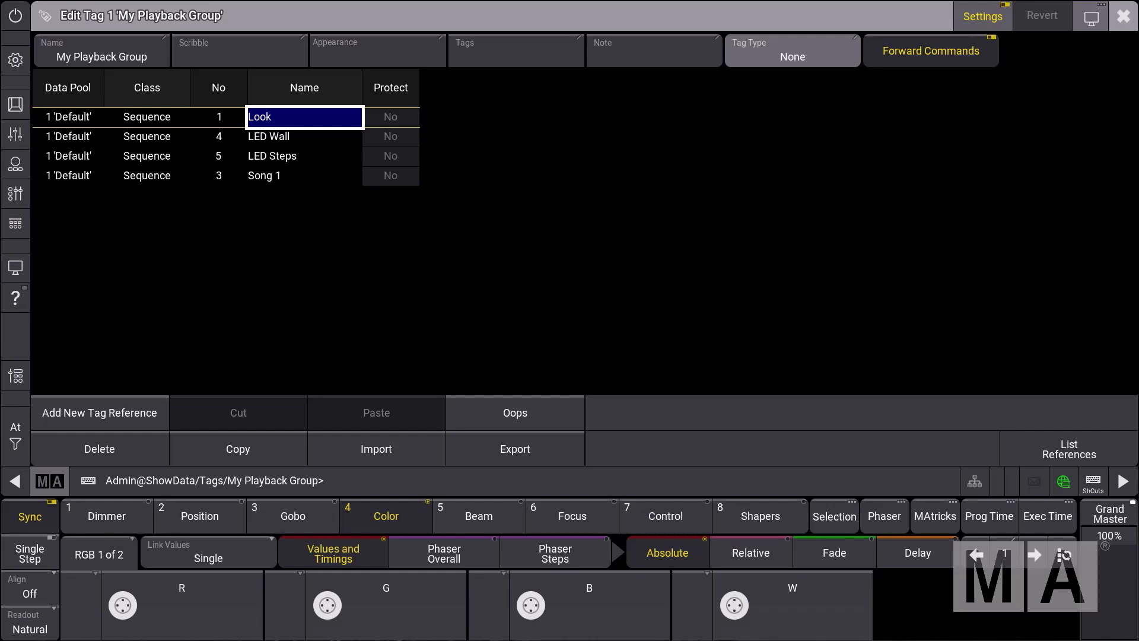
left_click(793, 50)
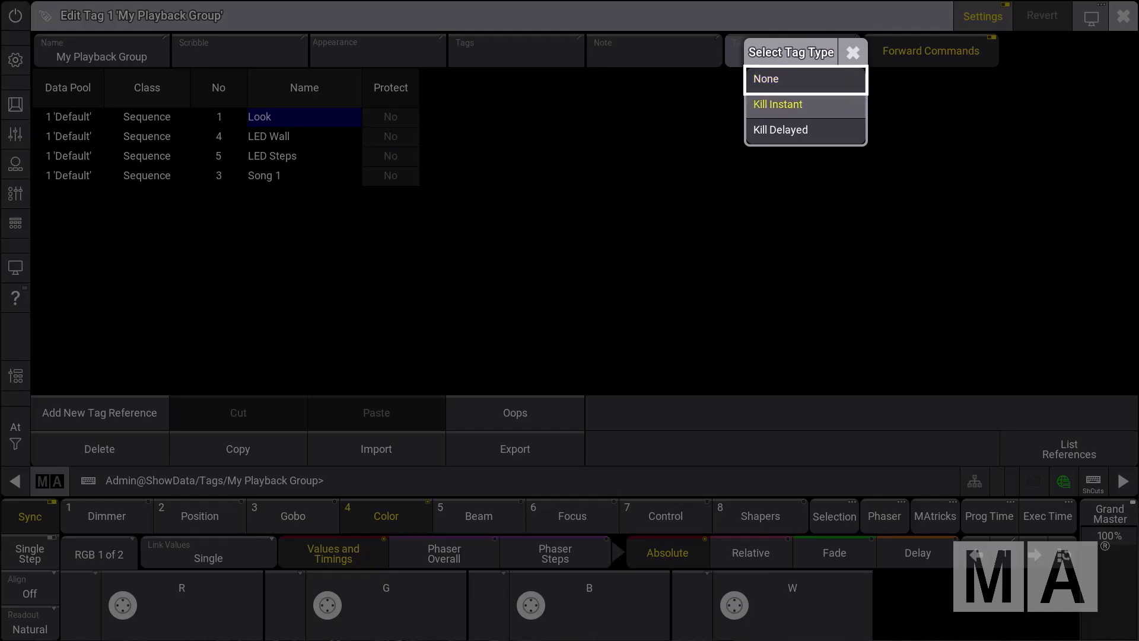
left_click(805, 106)
left_click(1123, 16)
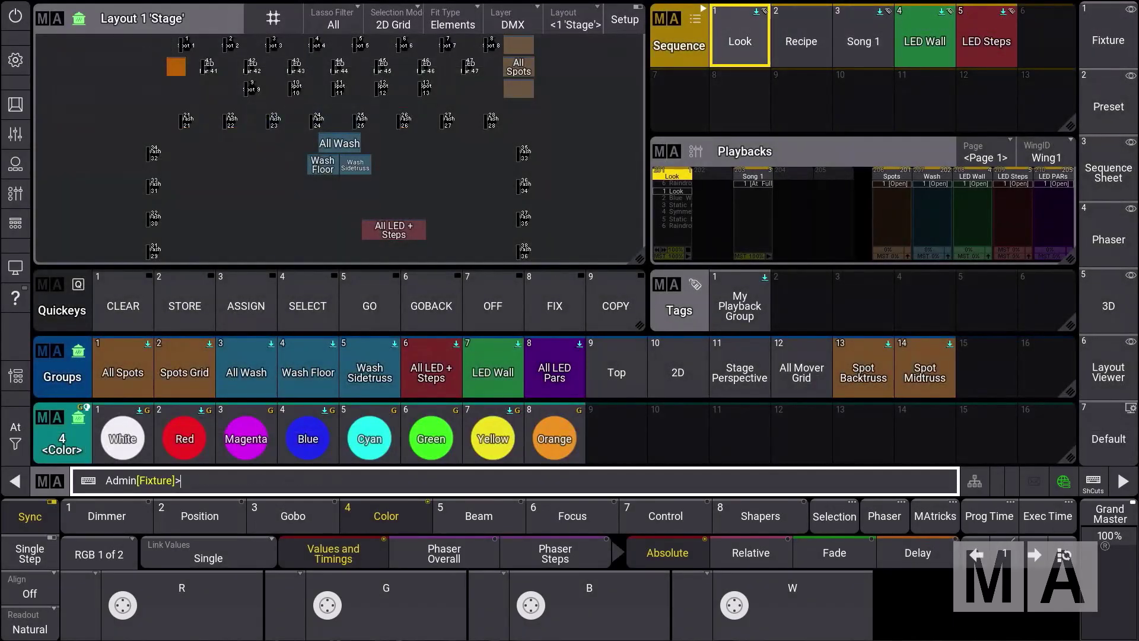
- Test the kill behaviour by starting the sequences Look, Song 1, LED Wall, LED Steps and again Look one after another
left_click(740, 37)
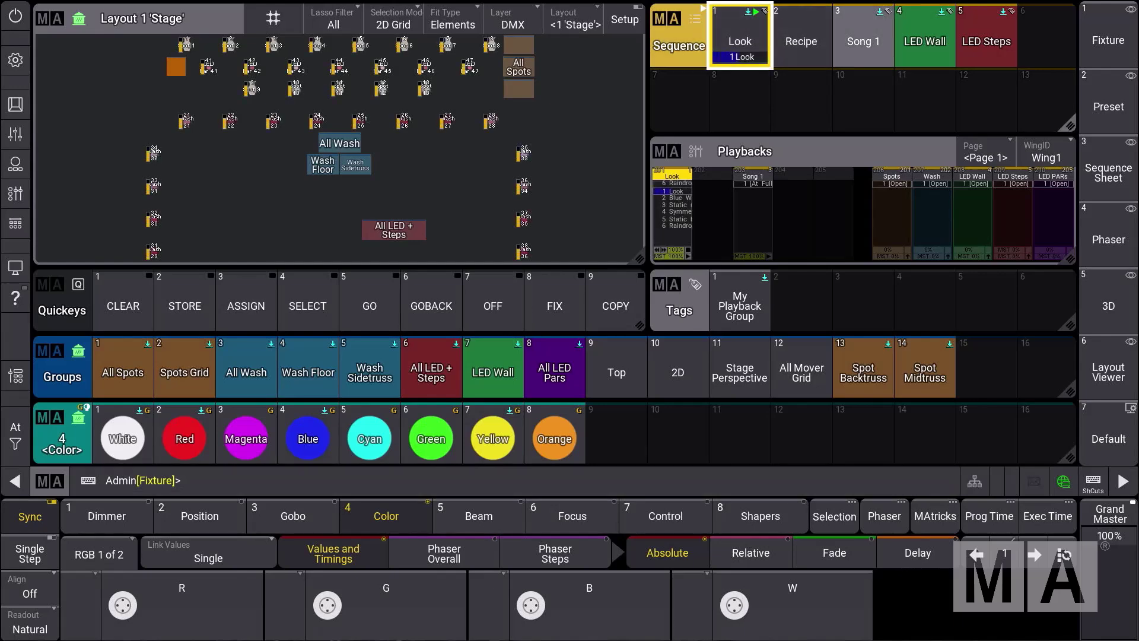
left_click(863, 37)
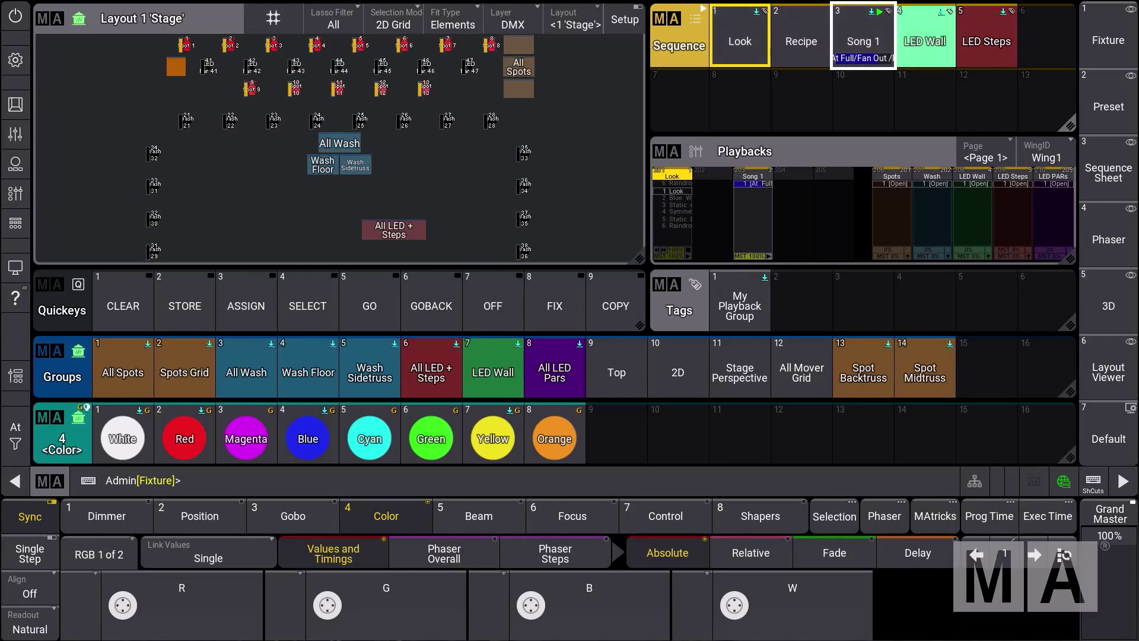
left_click(925, 37)
left_click(986, 37)
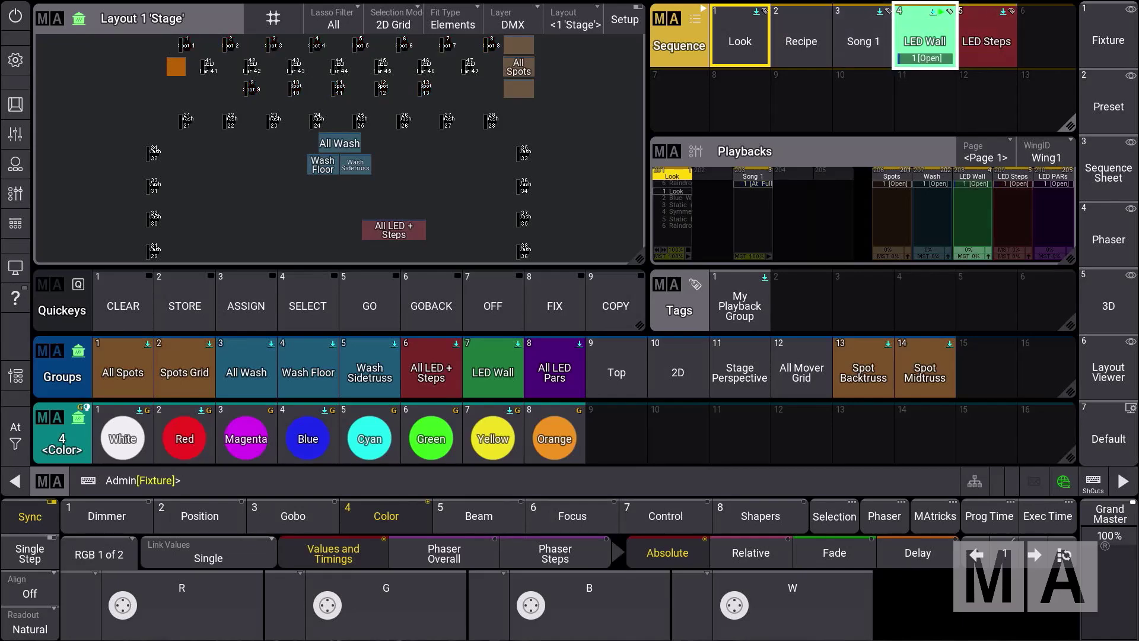
left_click(739, 37)
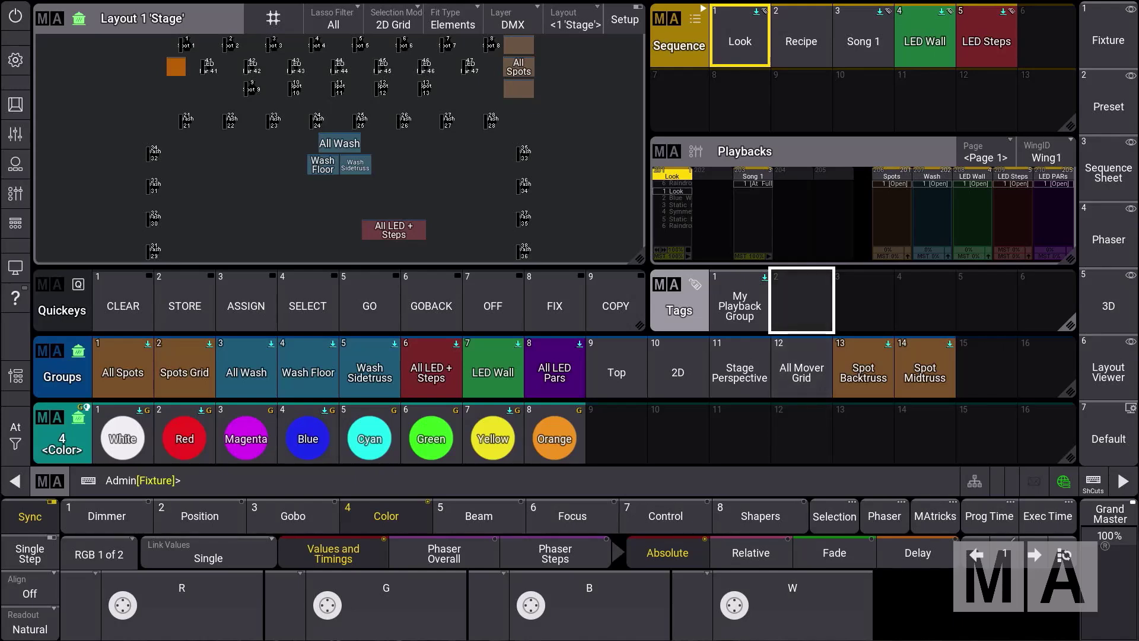
- Create tag 2 in the Tags pool and name it Walk In
left_click(801, 300)
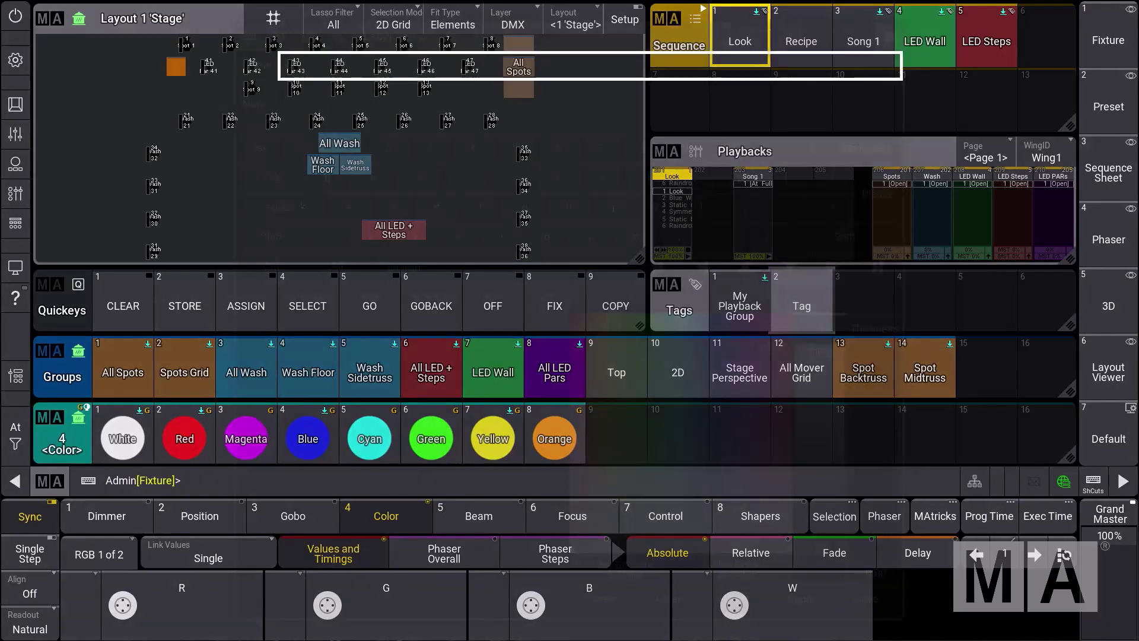
type("Walk In")
key("Return")
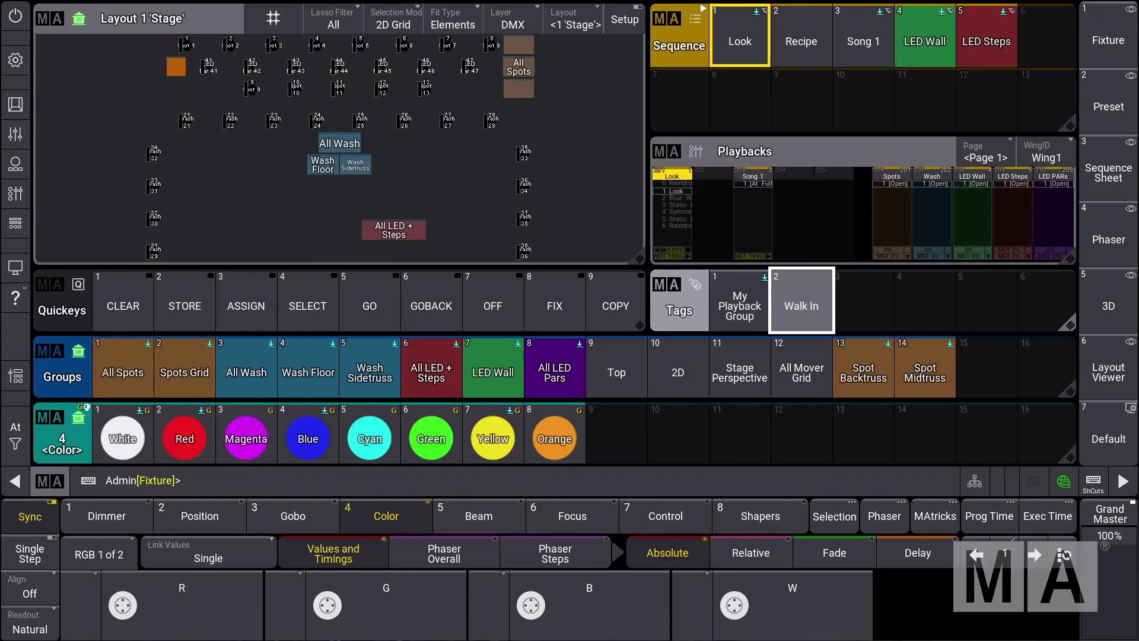